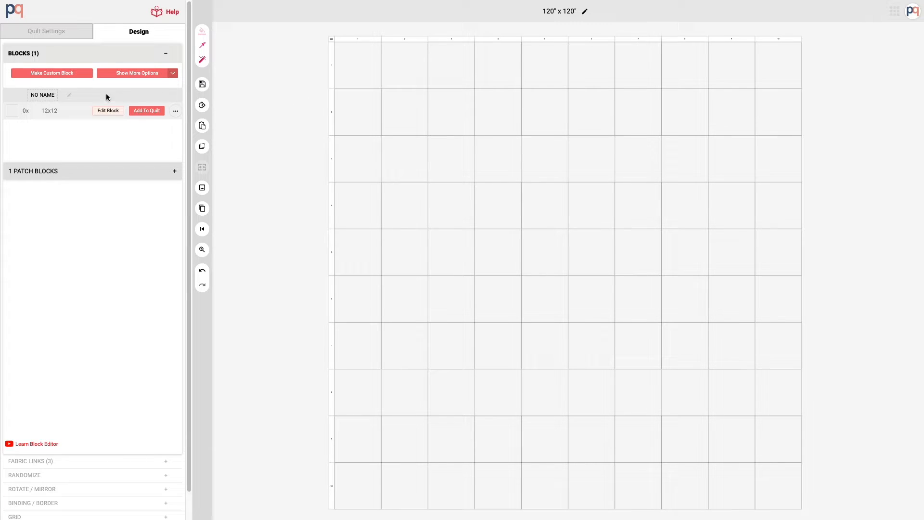
Create a custom block and name it "Strips 45"
{"action": "left_click", "coordinate": [37, 74]}
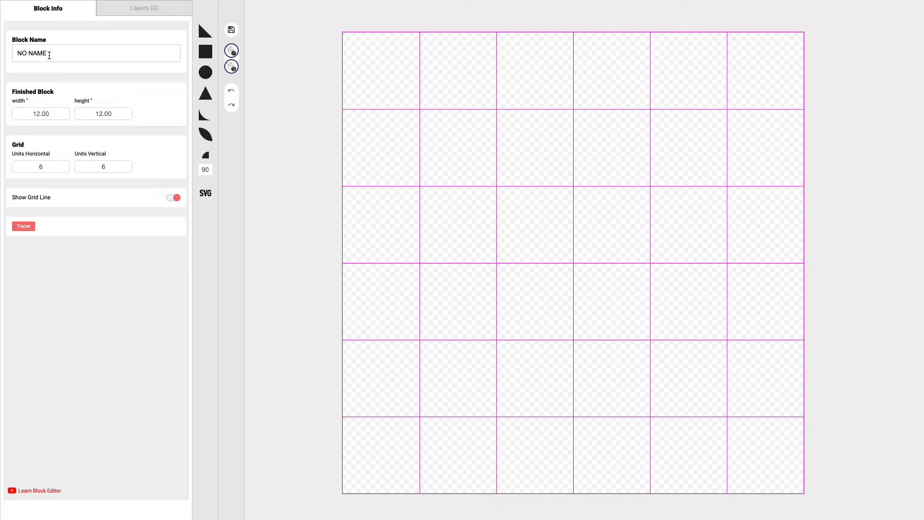
{"action": "left_click_drag", "start_coordinate": [49, 53], "coordinate": [6, 53]}
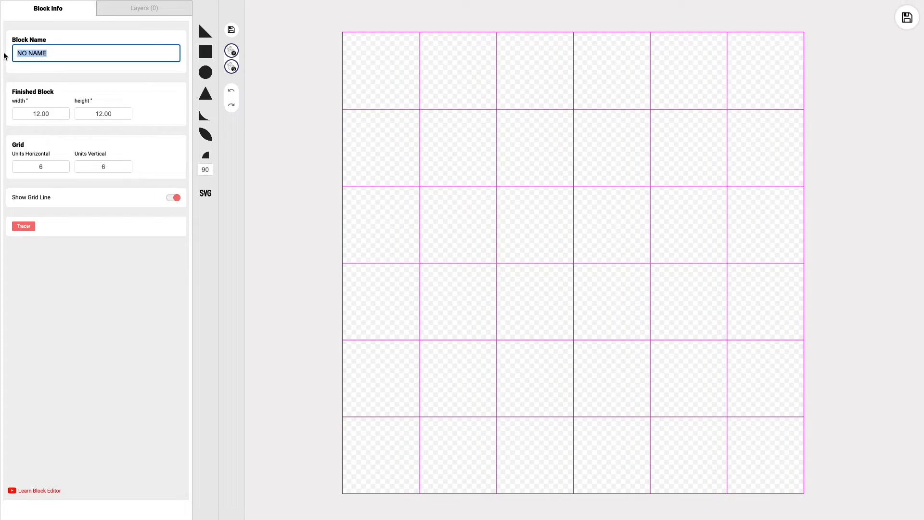
{"action": "type", "text": "Strips 45"}
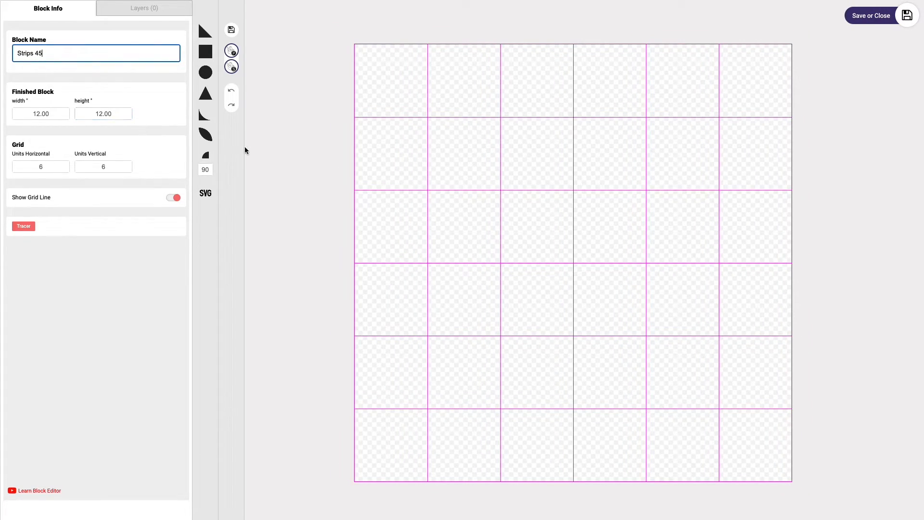
{"action": "left_click", "coordinate": [30, 113]}
{"action": "left_click", "coordinate": [77, 114]}
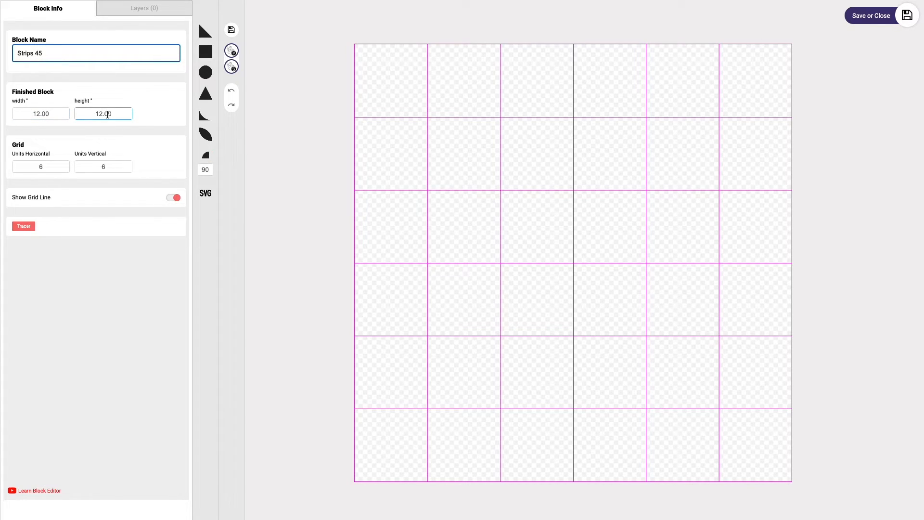
{"action": "left_click", "coordinate": [34, 165]}
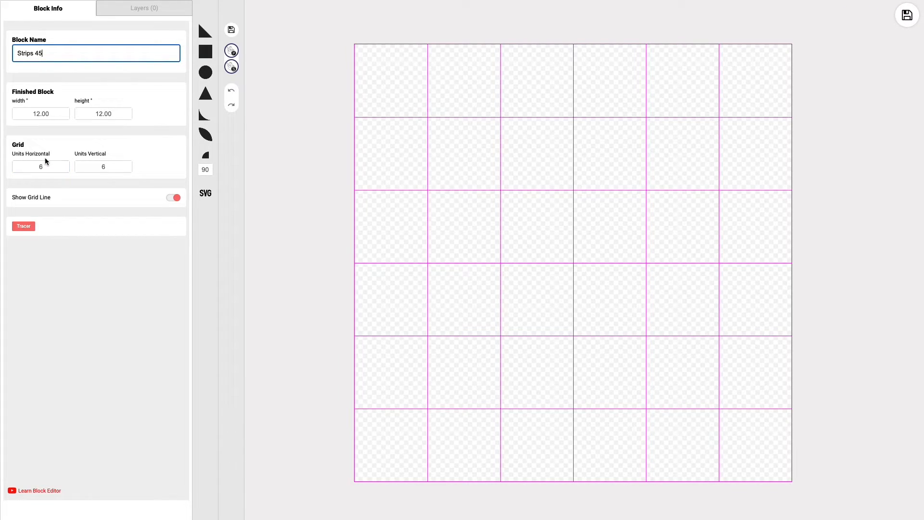
{"action": "left_click", "coordinate": [89, 164]}
Add a square patch in the block's upper-left grid cell and stretch it down to fill the whole first column
{"action": "left_click", "coordinate": [206, 54]}
{"action": "left_click", "coordinate": [206, 54]}
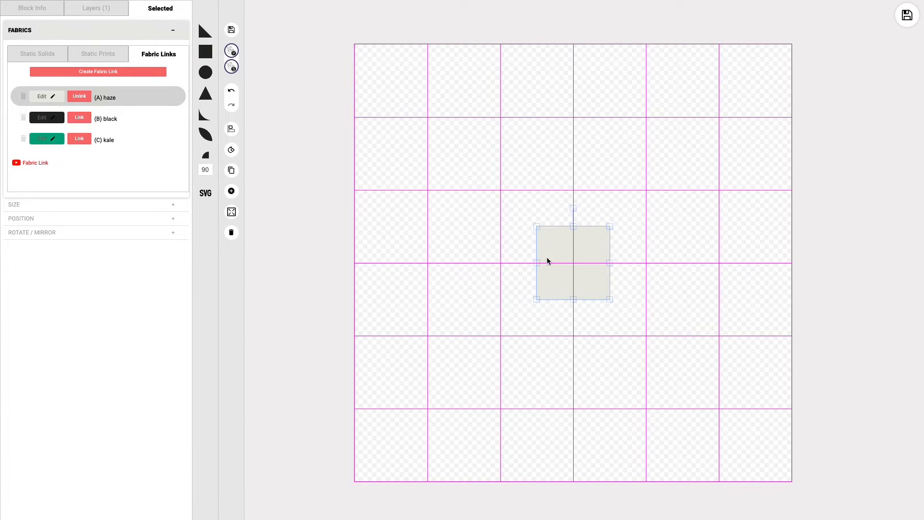
{"action": "left_click_drag", "start_coordinate": [547, 260], "coordinate": [377, 74]}
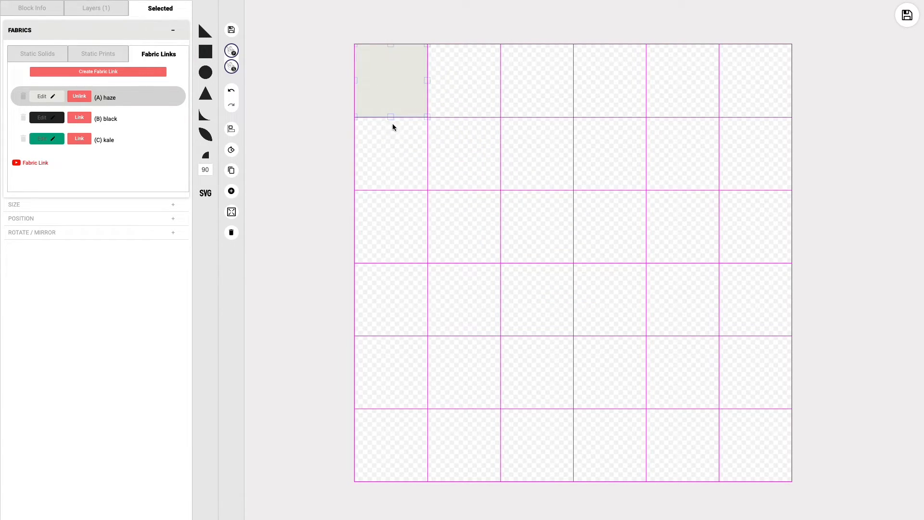
{"action": "left_click_drag", "start_coordinate": [391, 119], "coordinate": [405, 476]}
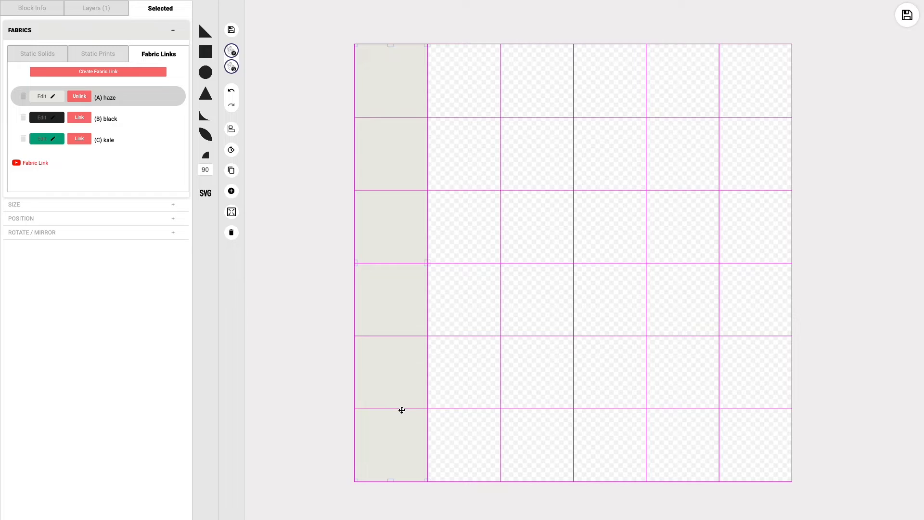
Clone the haze strip, link the copy to fabric (B) black and place it in the second column
{"action": "left_click", "coordinate": [231, 169]}
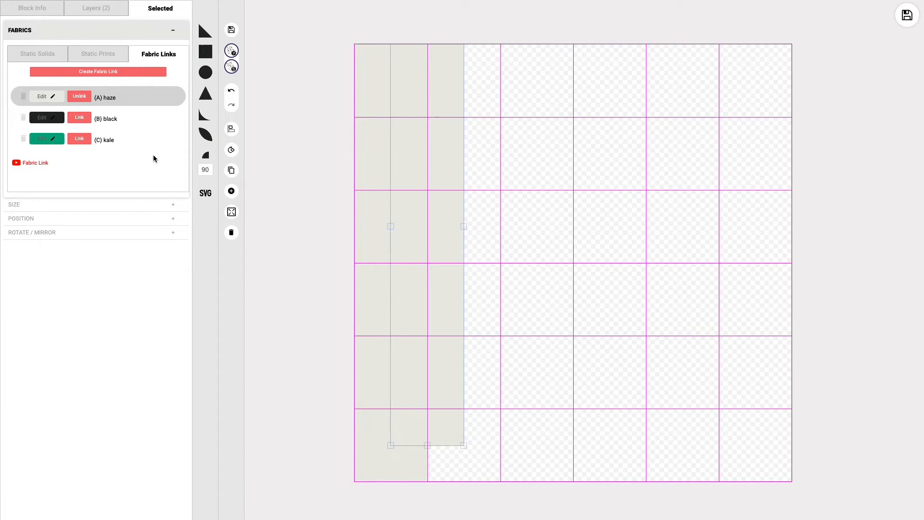
{"action": "left_click", "coordinate": [79, 118]}
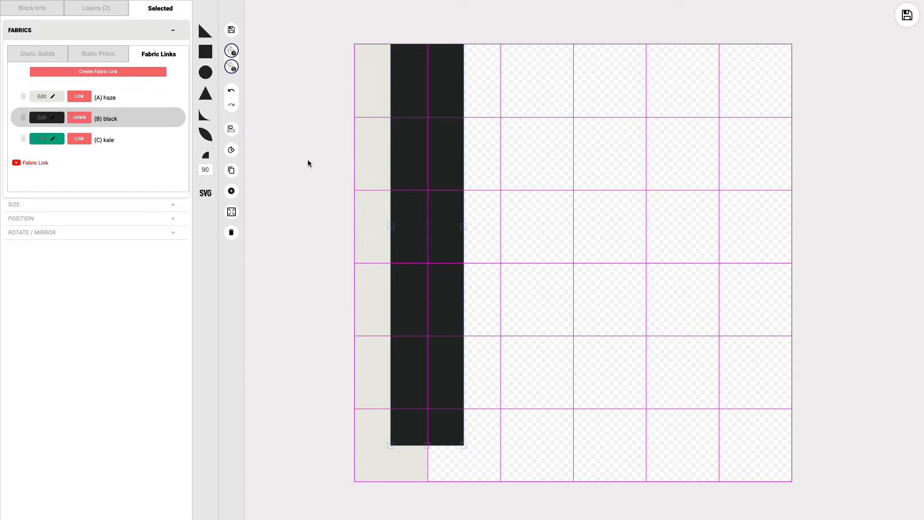
{"action": "left_click_drag", "start_coordinate": [419, 149], "coordinate": [452, 183]}
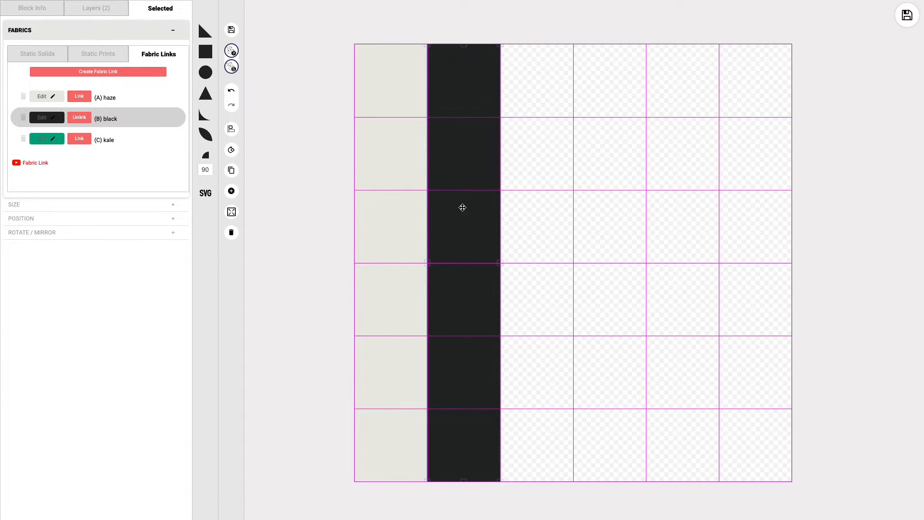
Clone the black strip, link the copy to fabric (C) kale and place it in the third column
{"action": "left_click", "coordinate": [231, 170]}
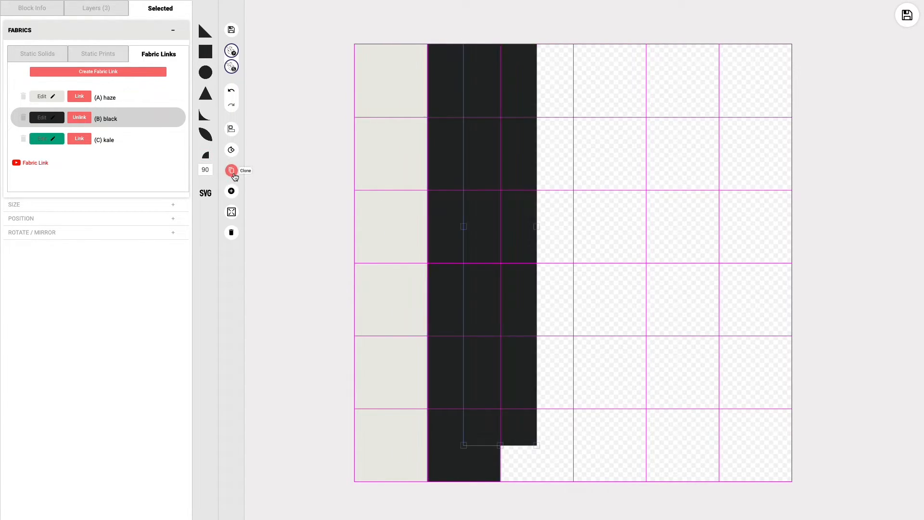
{"action": "left_click", "coordinate": [74, 141]}
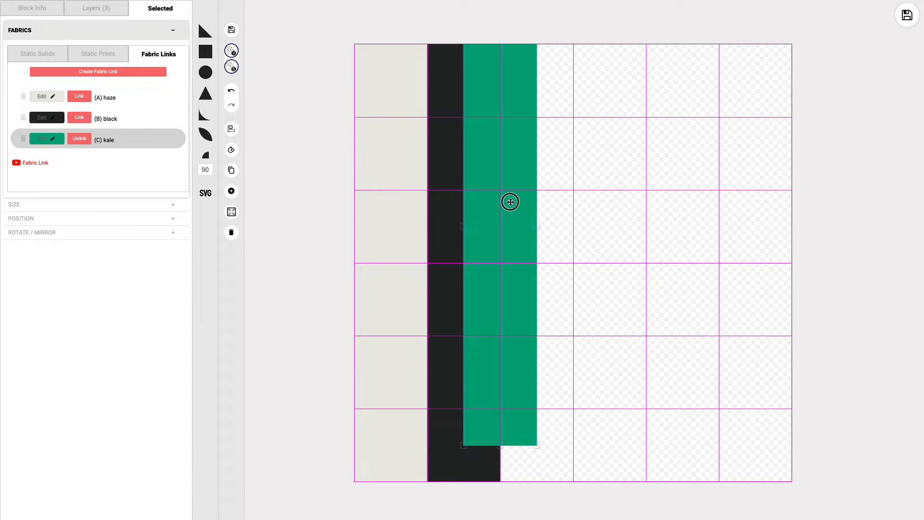
{"action": "left_click_drag", "start_coordinate": [510, 202], "coordinate": [541, 233]}
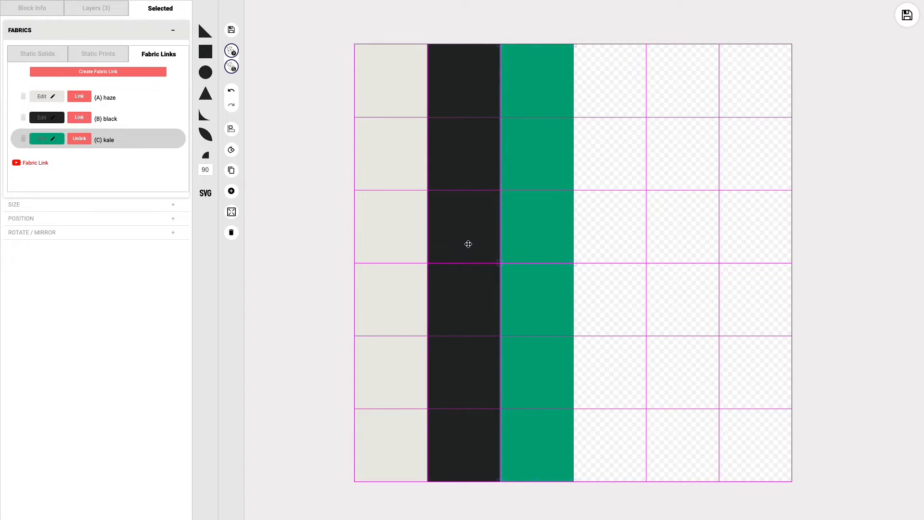
Clone the haze, black and kale strips together and place the copies in the block's remaining three columns
{"action": "left_click", "coordinate": [469, 244], "text": "shift"}
{"action": "left_click", "coordinate": [405, 233], "text": "shift"}
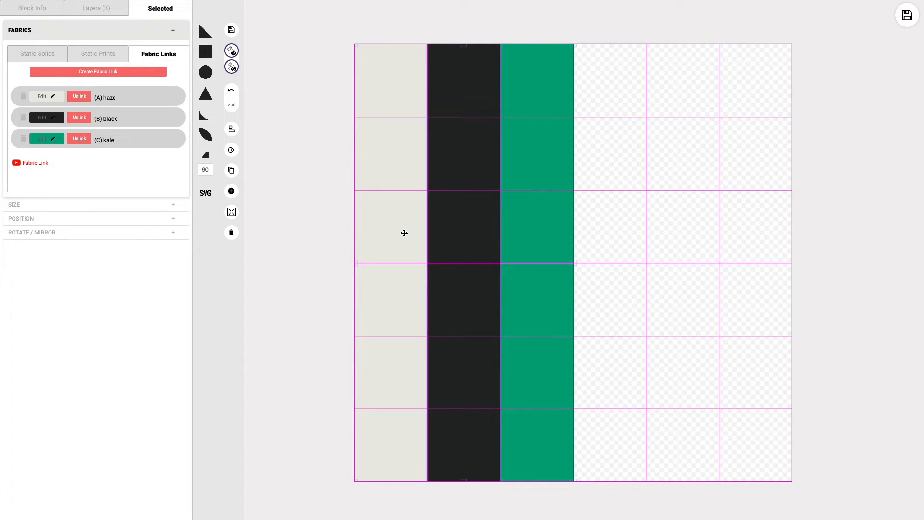
{"action": "mouse_move", "coordinate": [472, 175]}
{"action": "left_mouse_down"}
{"action": "mouse_move", "coordinate": [503, 169]}
{"action": "mouse_move", "coordinate": [477, 189]}
{"action": "mouse_move", "coordinate": [465, 178]}
{"action": "left_mouse_up"}
{"action": "left_click", "coordinate": [231, 170]}
{"action": "mouse_move", "coordinate": [438, 200]}
{"action": "left_mouse_down"}
{"action": "mouse_move", "coordinate": [571, 264]}
{"action": "mouse_move", "coordinate": [626, 244]}
{"action": "left_mouse_up"}
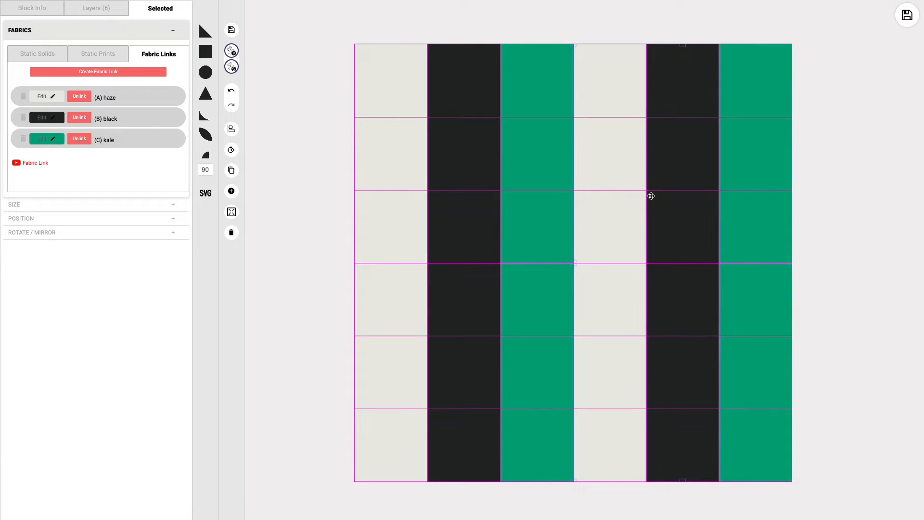
Move all six strips up by three grid units, past the block's upper edge
{"action": "left_click", "coordinate": [325, 149]}
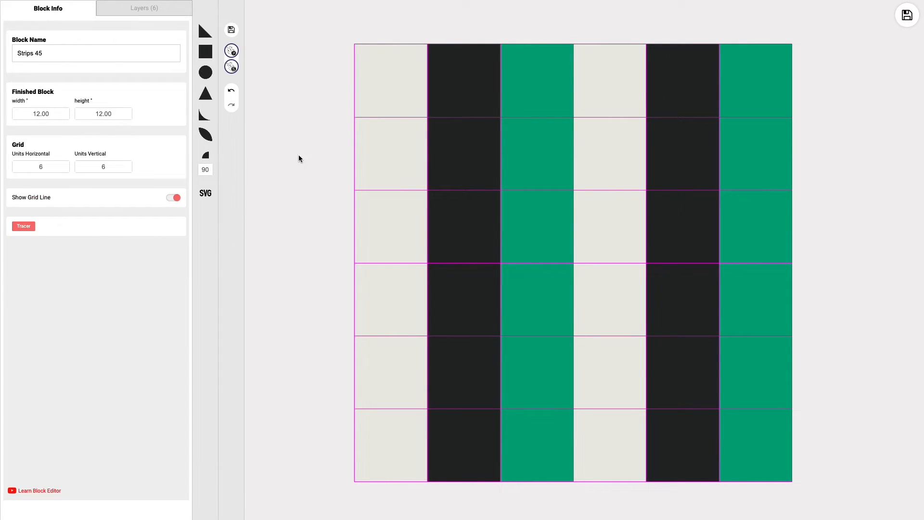
{"action": "left_click", "coordinate": [393, 152]}
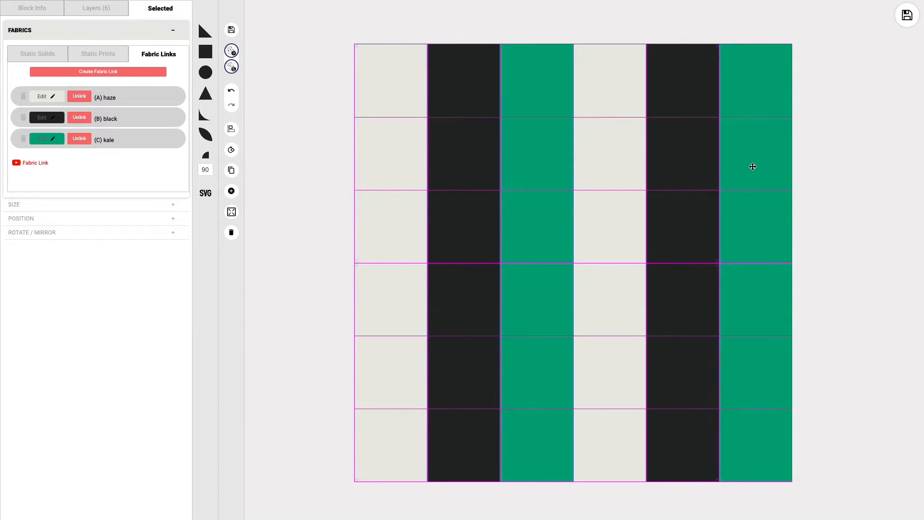
{"action": "left_click_drag", "start_coordinate": [592, 215], "coordinate": [593, 5]}
{"action": "left_click", "coordinate": [595, 4]}
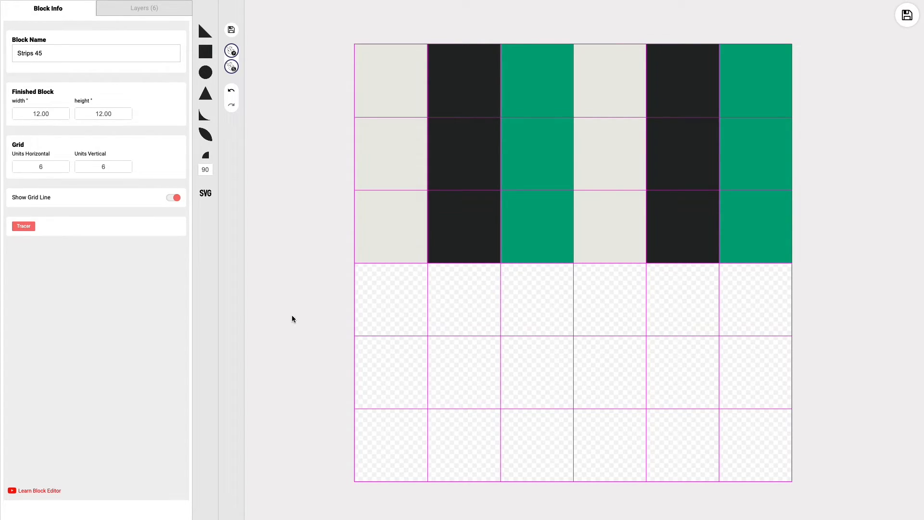
Stretch all six strips together downward to the block's lower edge
{"action": "left_click", "coordinate": [368, 235]}
{"action": "left_click", "coordinate": [446, 228], "text": "shift"}
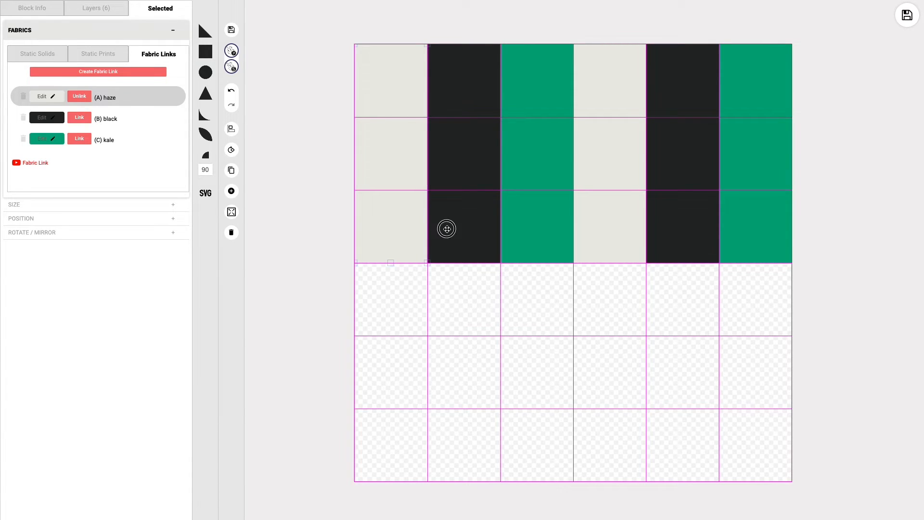
{"action": "left_click", "coordinate": [519, 231], "text": "shift"}
{"action": "left_click", "coordinate": [603, 238], "text": "shift"}
{"action": "left_click", "coordinate": [667, 242], "text": "shift"}
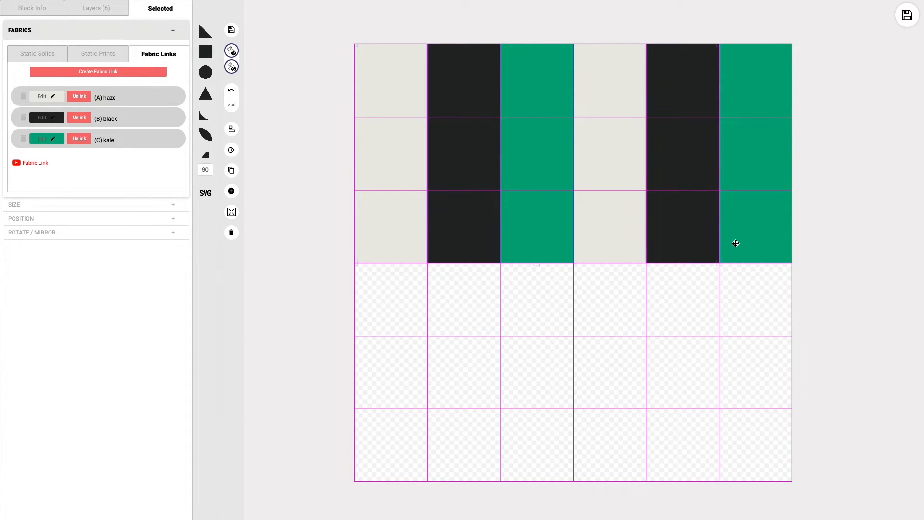
{"action": "left_click", "coordinate": [743, 242], "text": "shift"}
{"action": "left_click_drag", "start_coordinate": [575, 264], "coordinate": [582, 481]}
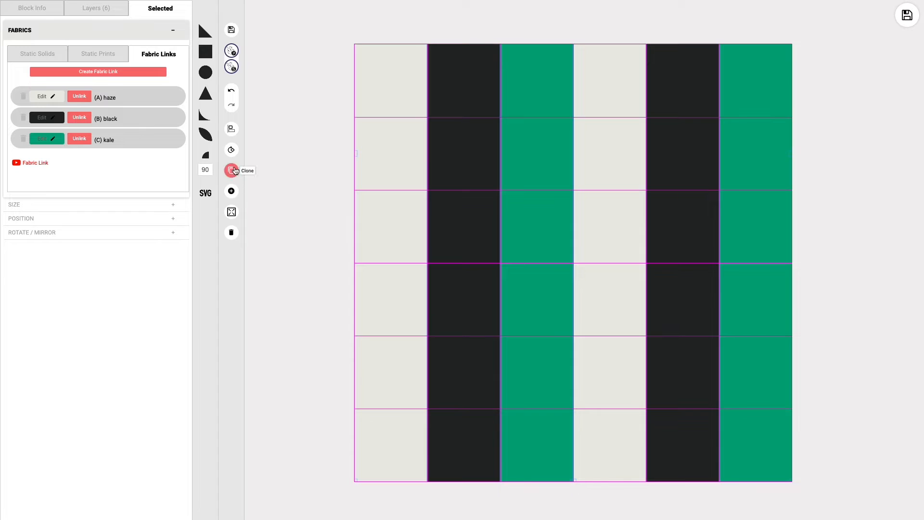
Rotate the six strips in 45° increments until they run diagonally from the block's upper left to its lower right
{"action": "left_click", "coordinate": [232, 151]}
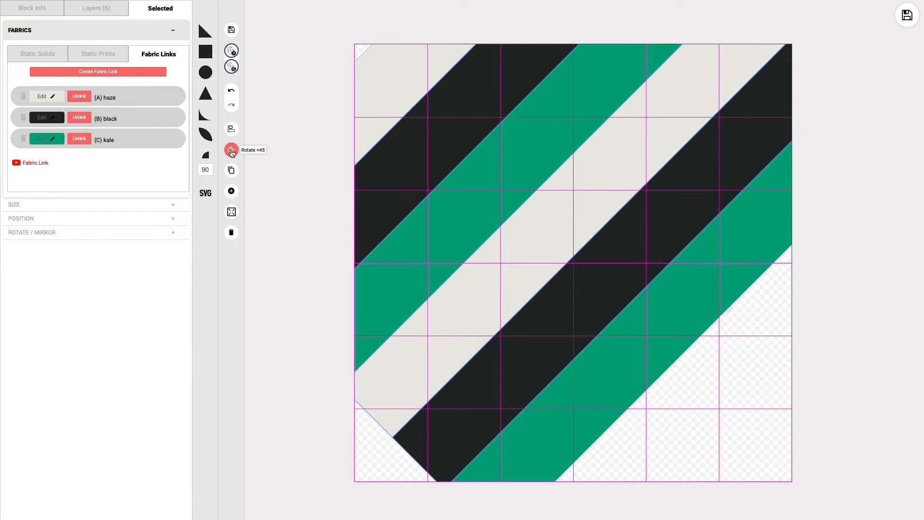
{"action": "left_click", "coordinate": [232, 151]}
{"action": "left_click", "coordinate": [232, 150]}
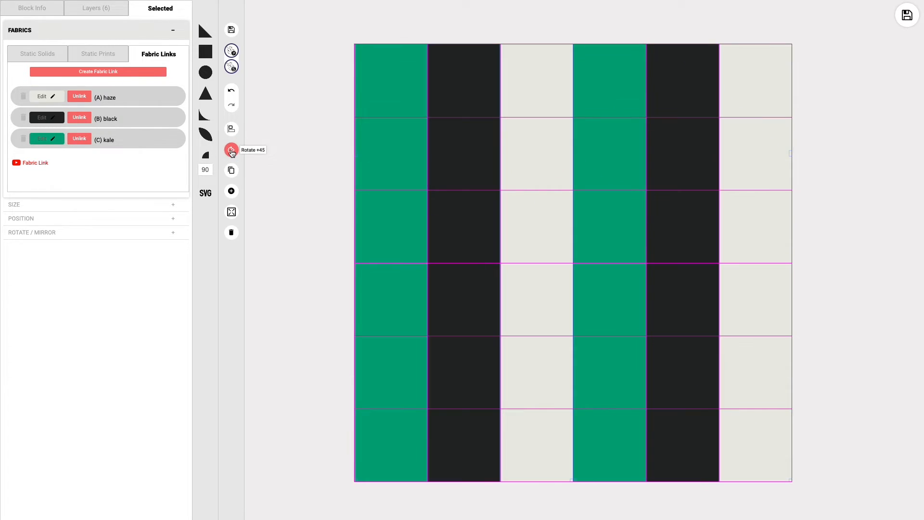
{"action": "left_click", "coordinate": [231, 150]}
{"action": "left_click", "coordinate": [232, 150]}
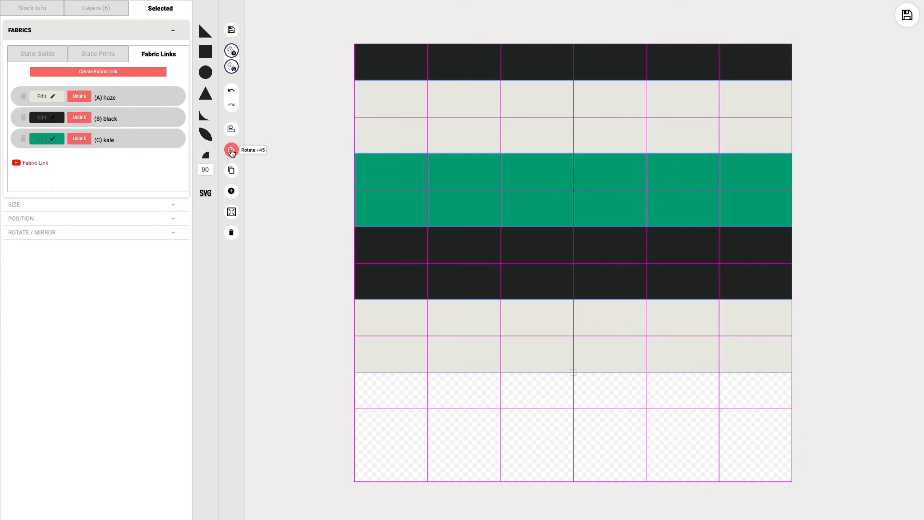
{"action": "left_click", "coordinate": [232, 151]}
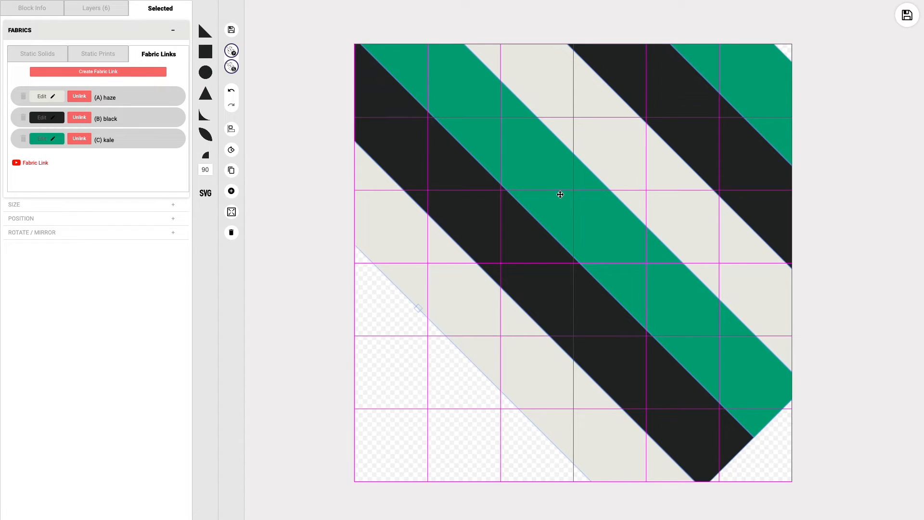
Move the rotated strips down so the seam between the central kale and haze strips follows the block's corner-to-corner diagonal
{"action": "left_click_drag", "start_coordinate": [549, 164], "coordinate": [554, 273]}
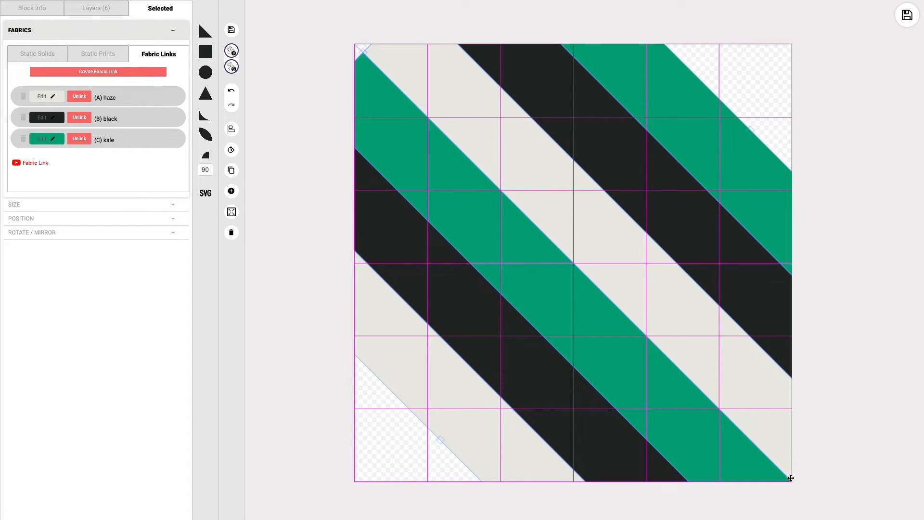
{"action": "left_click", "coordinate": [362, 51]}
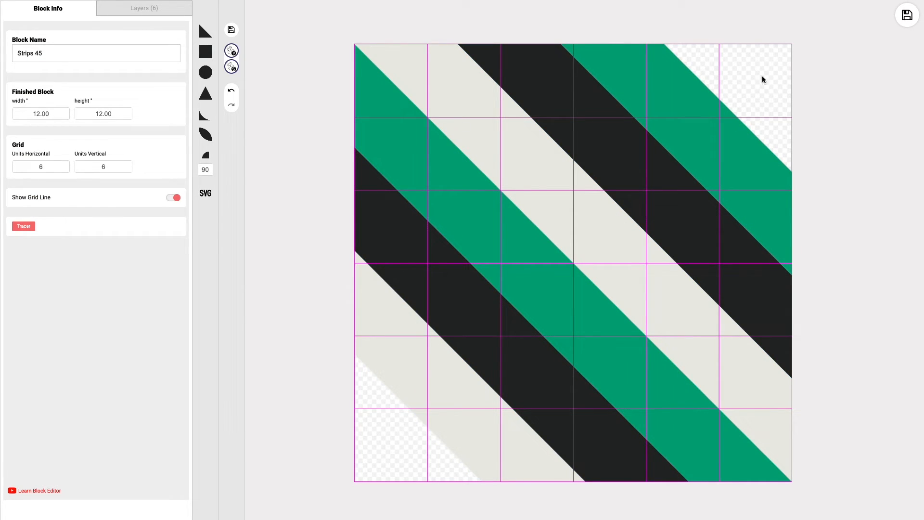
{"action": "left_click", "coordinate": [387, 453]}
Clone the haze and black strips nearest the block's lower-left corner
{"action": "left_click", "coordinate": [406, 391]}
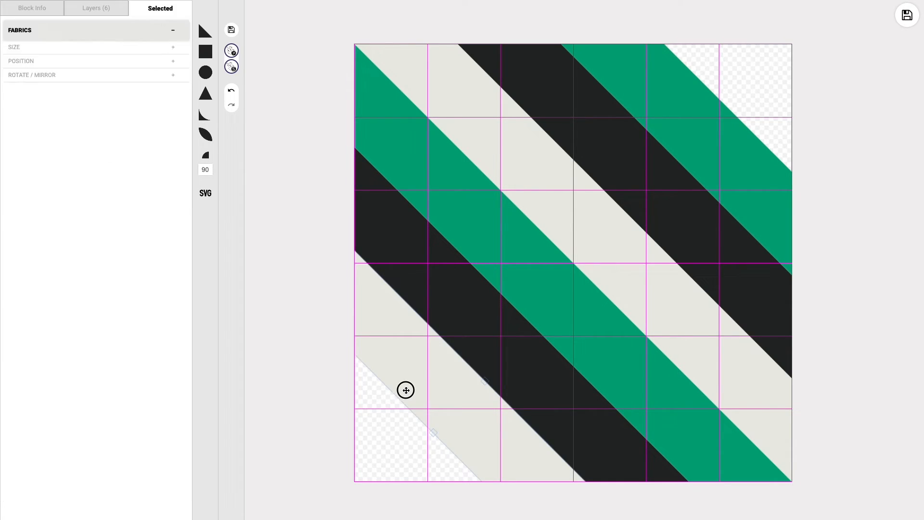
{"action": "left_click", "coordinate": [473, 347], "text": "shift"}
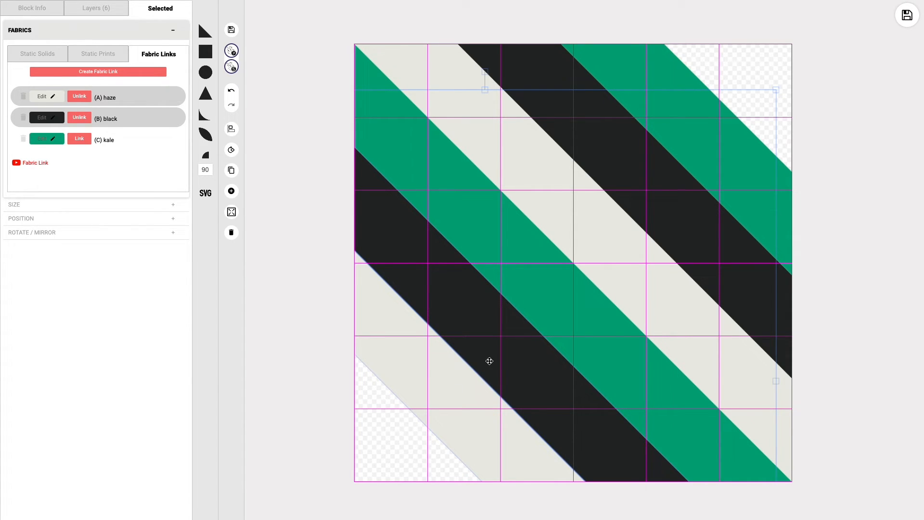
{"action": "left_click", "coordinate": [232, 171]}
{"action": "left_click_drag", "start_coordinate": [550, 205], "coordinate": [592, 231]}
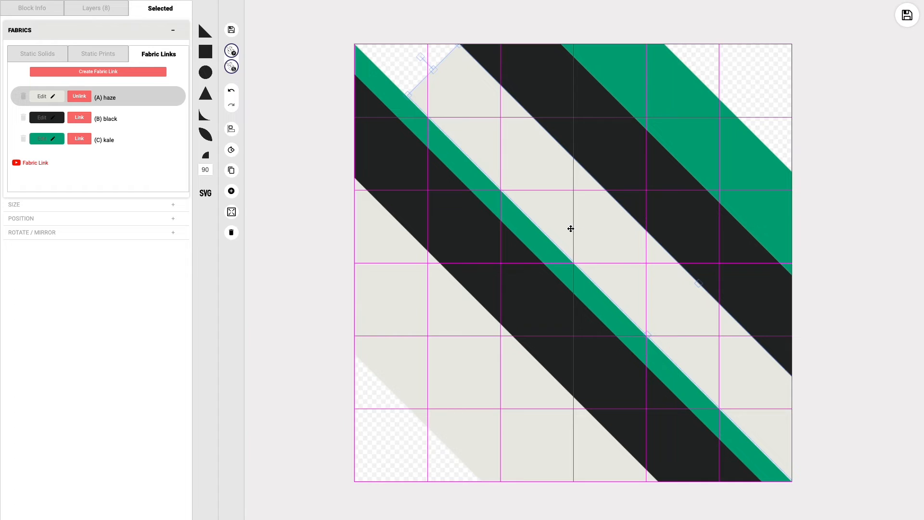
{"action": "left_click", "coordinate": [231, 91]}
{"action": "left_click", "coordinate": [232, 92]}
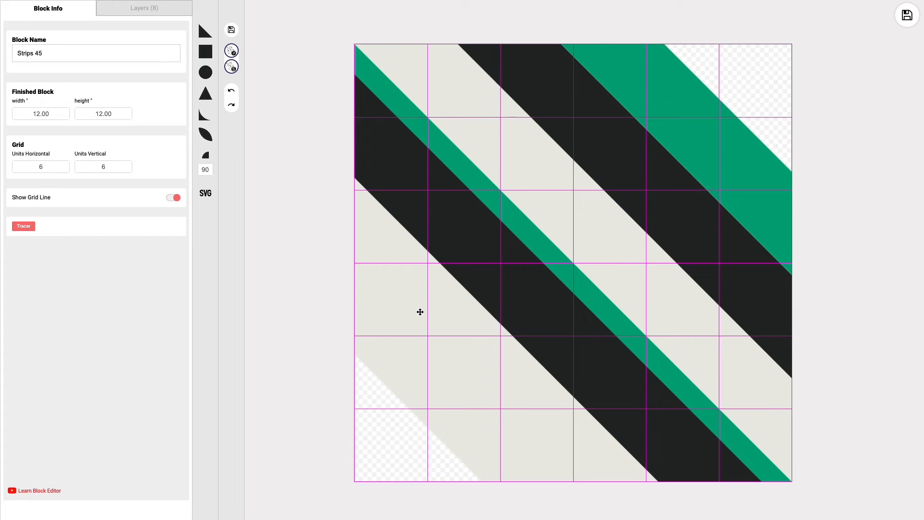
Move the cloned haze strip to the block's upper-right corner and align it against the kale strip with Snap to Position turned off
{"action": "left_click_drag", "start_coordinate": [410, 322], "coordinate": [732, 98]}
{"action": "left_click", "coordinate": [234, 53]}
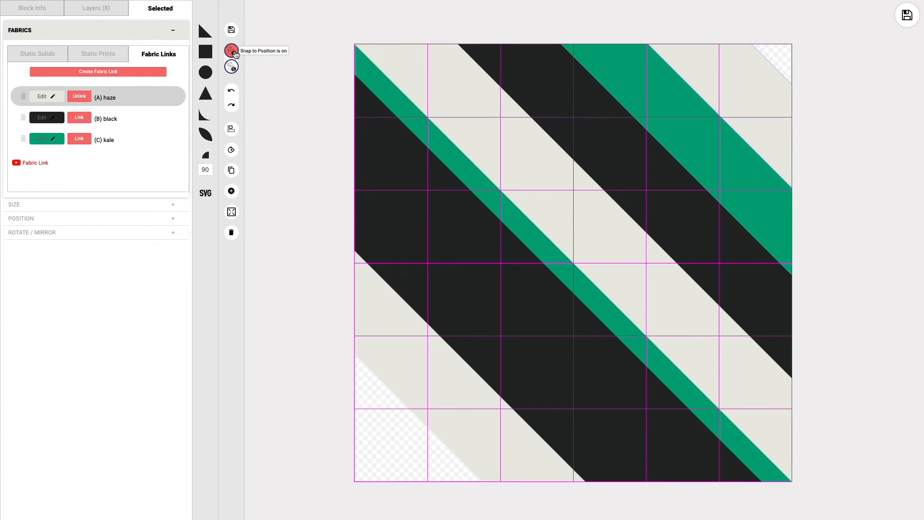
{"action": "left_click", "coordinate": [234, 53]}
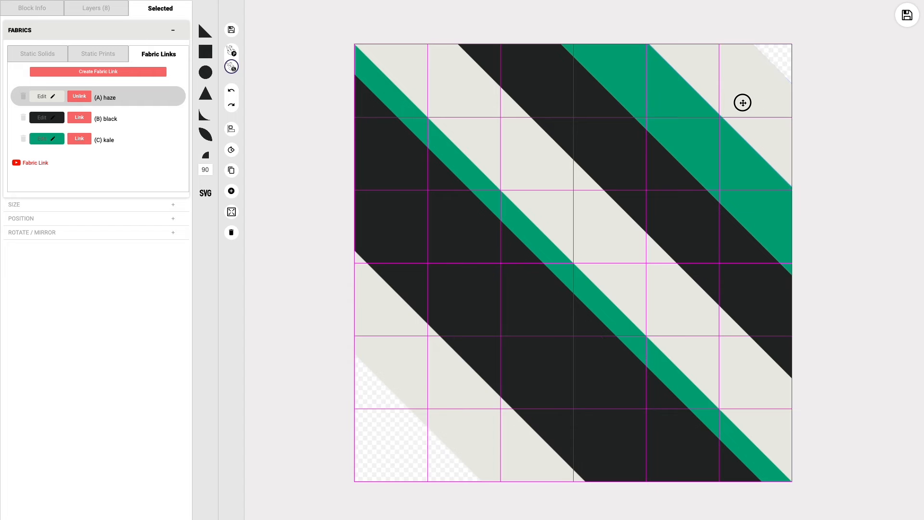
{"action": "left_click_drag", "start_coordinate": [742, 103], "coordinate": [750, 96]}
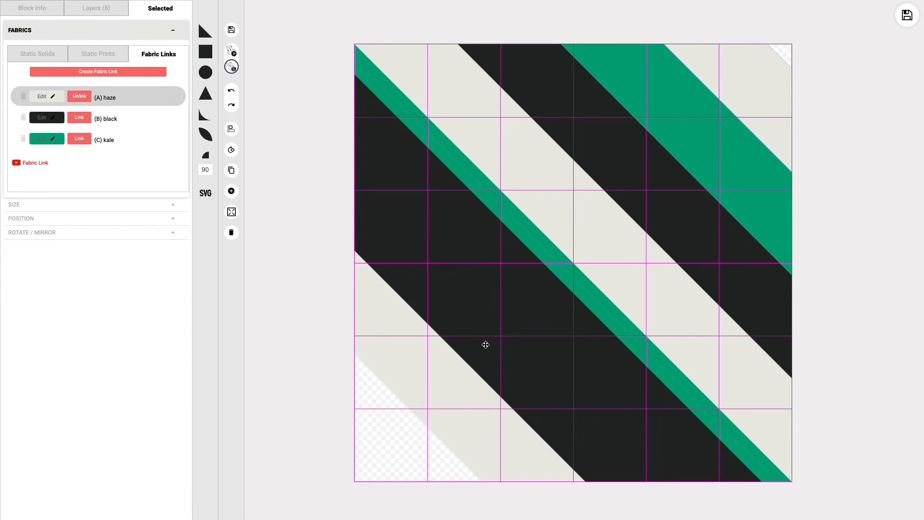
Undo the accidental strip move and place the cloned black strip in the block's upper-right corner, against the haze strip
{"action": "mouse_move", "coordinate": [483, 345]}
{"action": "left_mouse_down"}
{"action": "mouse_move", "coordinate": [576, 269]}
{"action": "mouse_move", "coordinate": [476, 340]}
{"action": "left_mouse_up"}
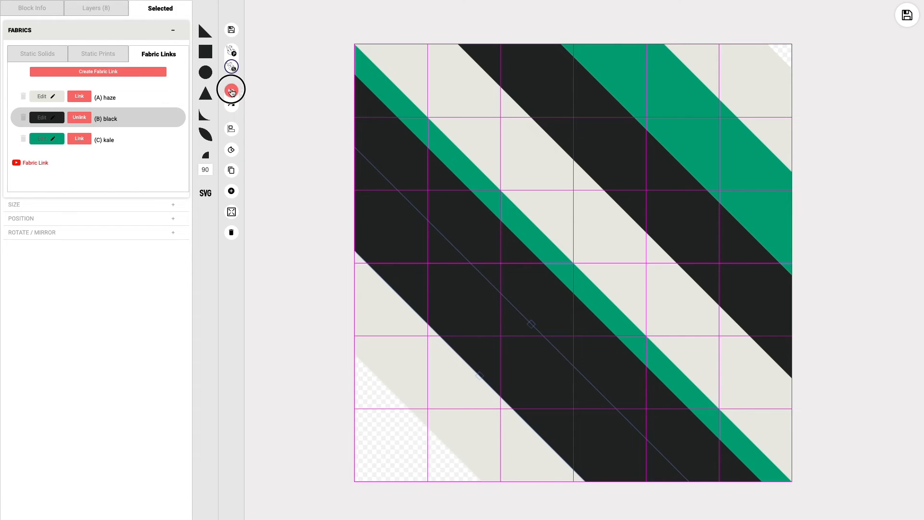
{"action": "left_click", "coordinate": [232, 91]}
{"action": "left_click", "coordinate": [470, 232]}
{"action": "left_click_drag", "start_coordinate": [466, 241], "coordinate": [778, 6]}
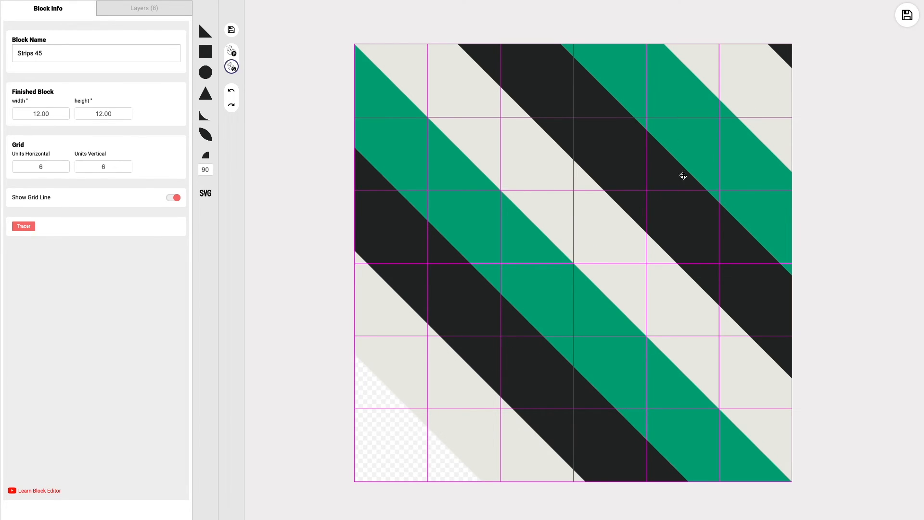
Clone the kale and black strips nearest the upper-right corner and move the copies into the block's empty lower-left corner
{"action": "left_click", "coordinate": [694, 161]}
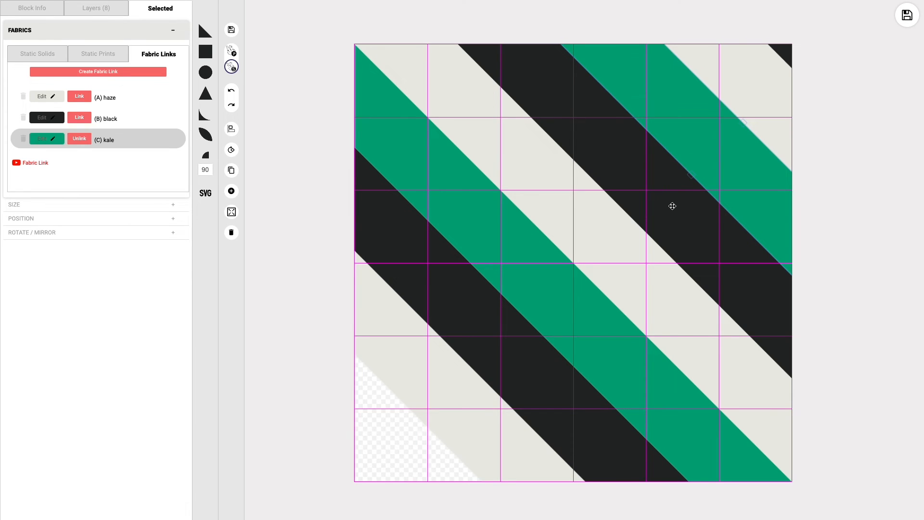
{"action": "left_click", "coordinate": [672, 206], "text": "shift"}
{"action": "left_click", "coordinate": [231, 170]}
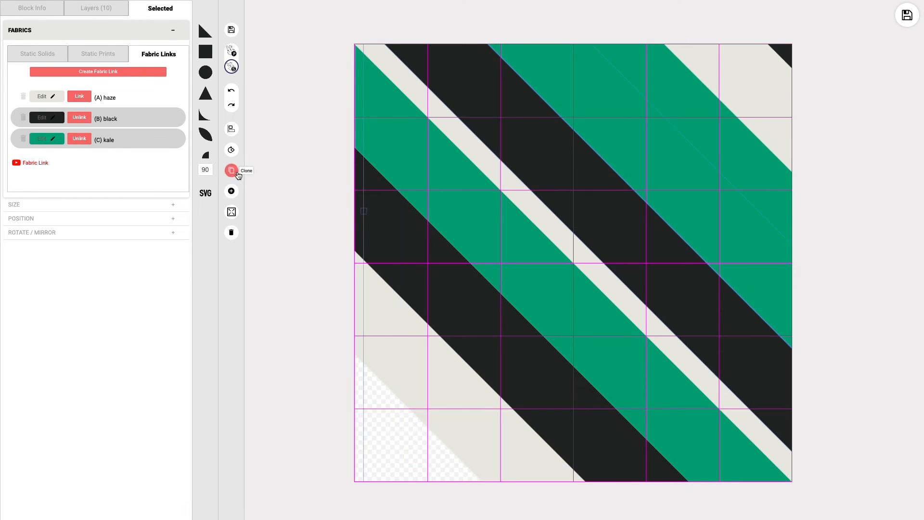
{"action": "left_click_drag", "start_coordinate": [552, 170], "coordinate": [385, 431]}
{"action": "left_click_drag", "start_coordinate": [409, 383], "coordinate": [362, 453]}
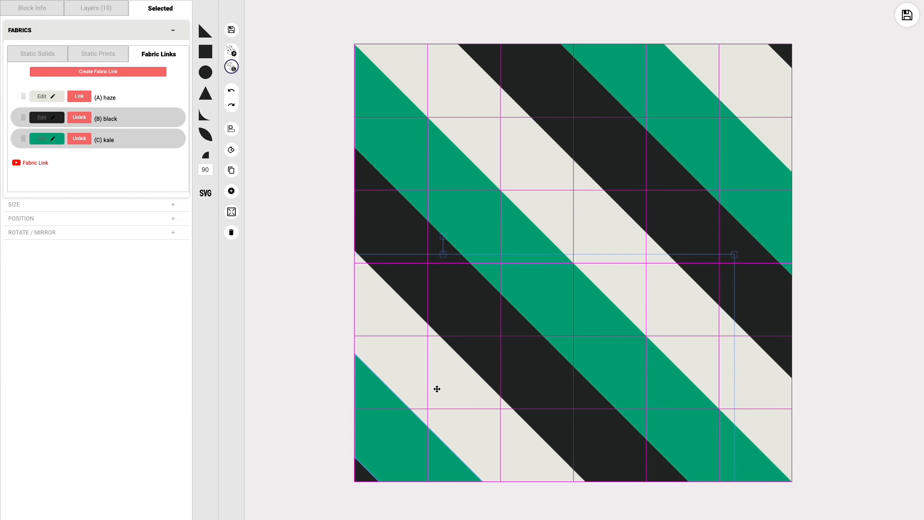
Save the finished Strips 45 block to the quilt
{"action": "left_click", "coordinate": [875, 115]}
{"action": "left_click", "coordinate": [906, 20]}
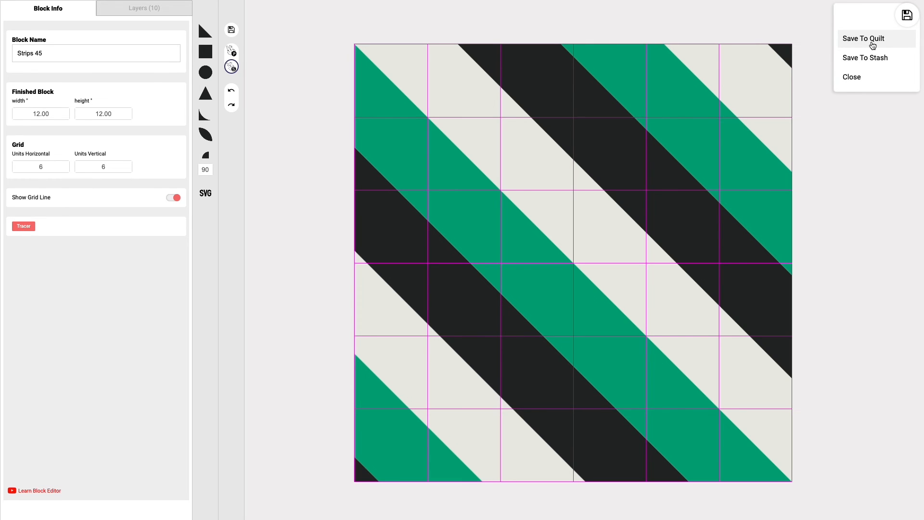
{"action": "left_click", "coordinate": [872, 44]}
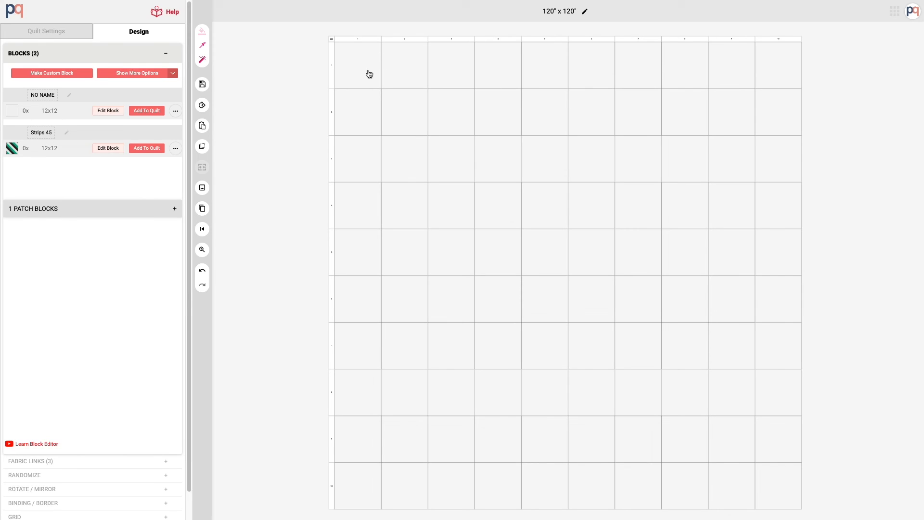
Add the Strips 45 block to the first two cells of the quilt's first row
{"action": "left_click", "coordinate": [145, 149]}
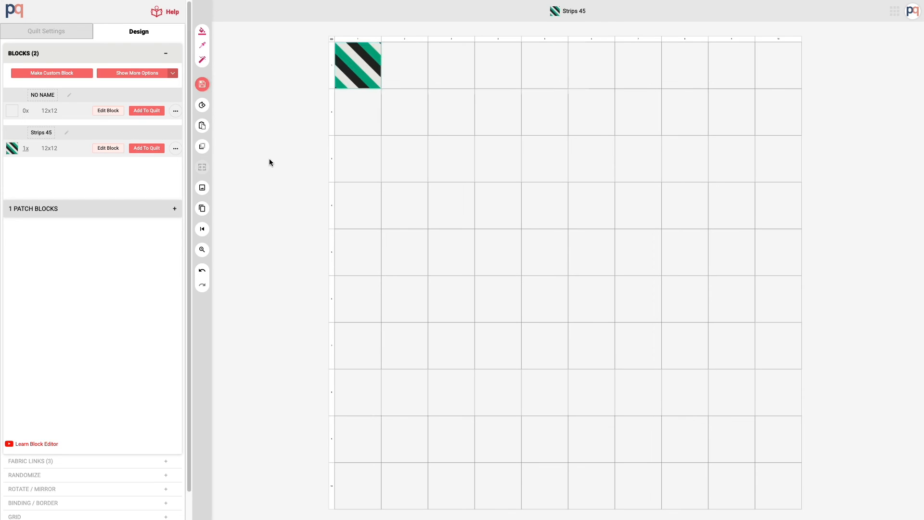
{"action": "left_click", "coordinate": [285, 145]}
{"action": "left_click", "coordinate": [409, 67]}
{"action": "left_click", "coordinate": [147, 149]}
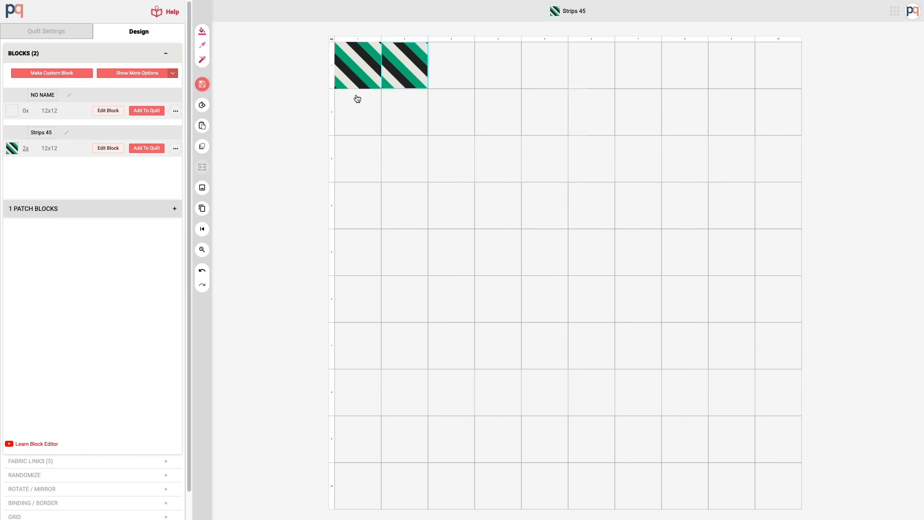
Rotate the second Strips 45 block until its strips meet the first block's matching colours in a V-shaped chevron
{"action": "left_click", "coordinate": [203, 108]}
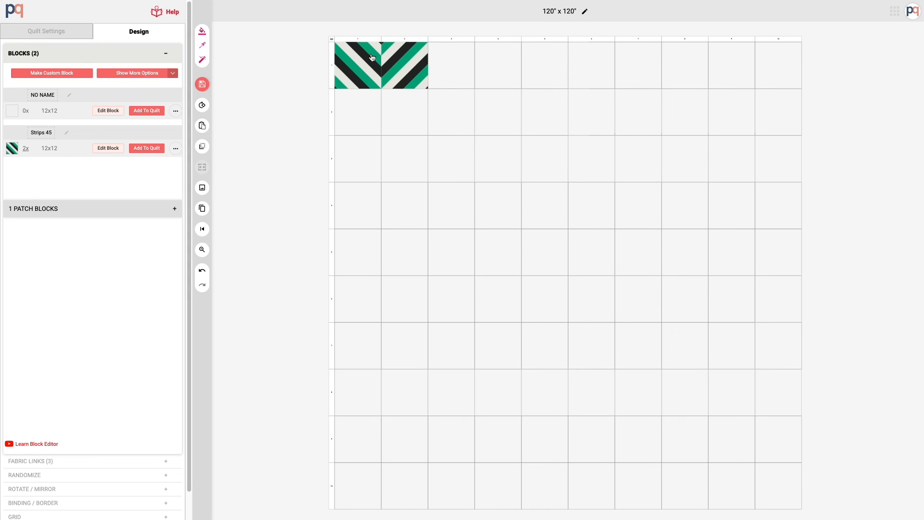
{"action": "left_click", "coordinate": [204, 108]}
{"action": "left_click", "coordinate": [392, 77]}
{"action": "left_click", "coordinate": [202, 105]}
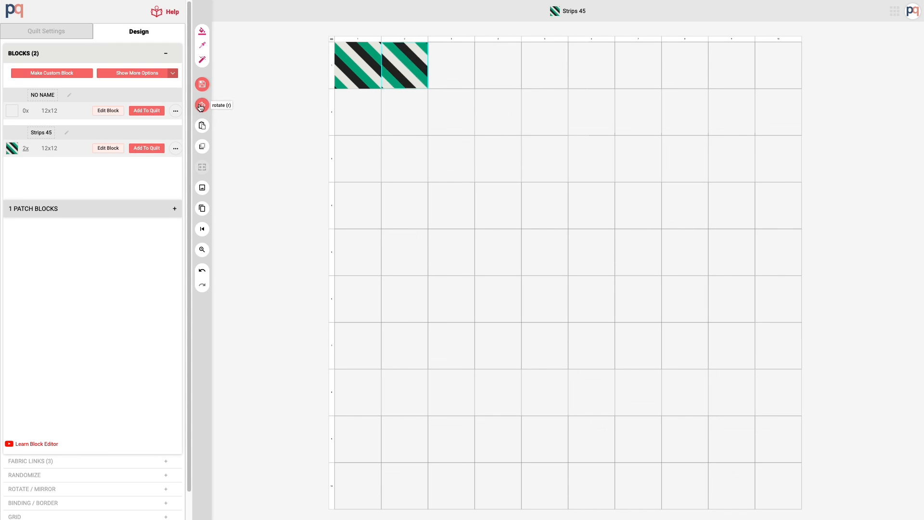
{"action": "left_click", "coordinate": [202, 105]}
{"action": "left_click", "coordinate": [299, 121]}
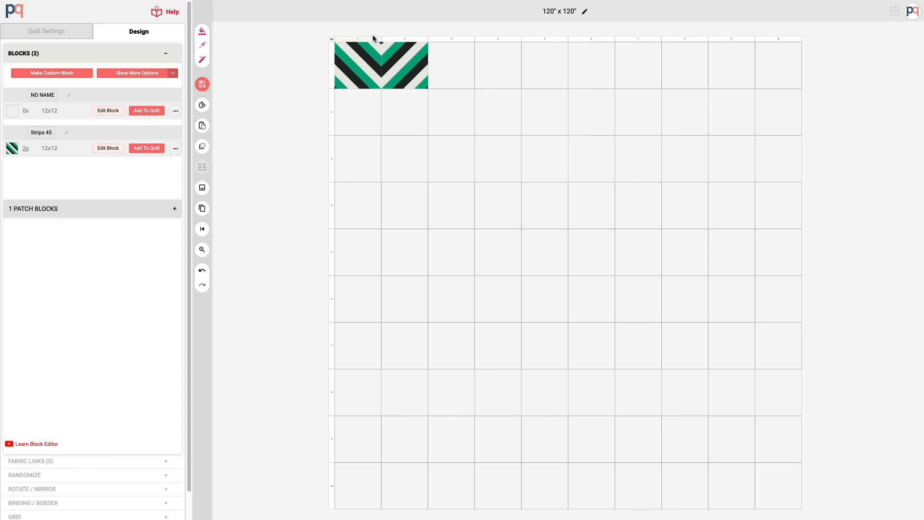